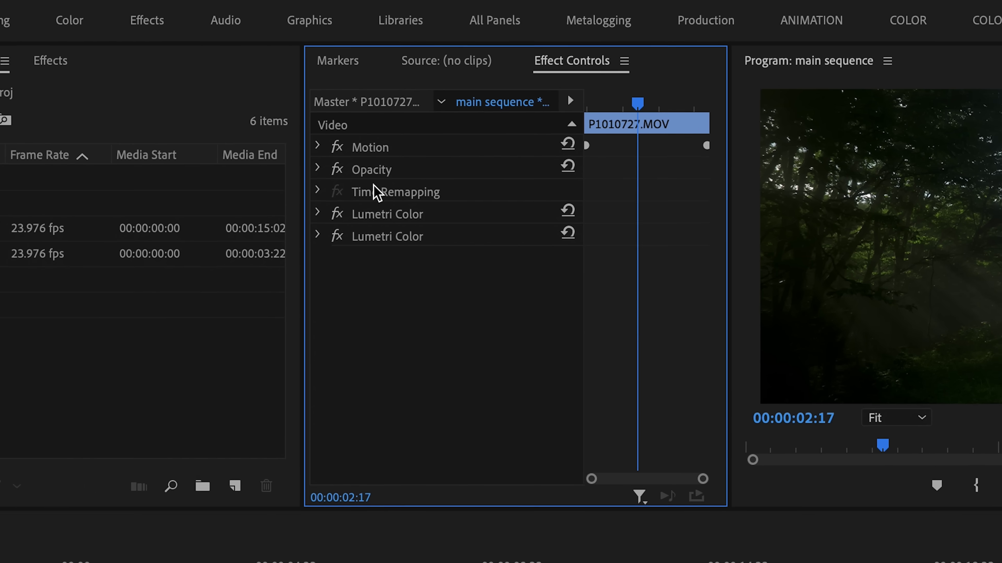
- Add an ellipse opacity mask and a rectangle mask moved to the upper left
{"action": "left_click", "coordinate": [317, 169]}
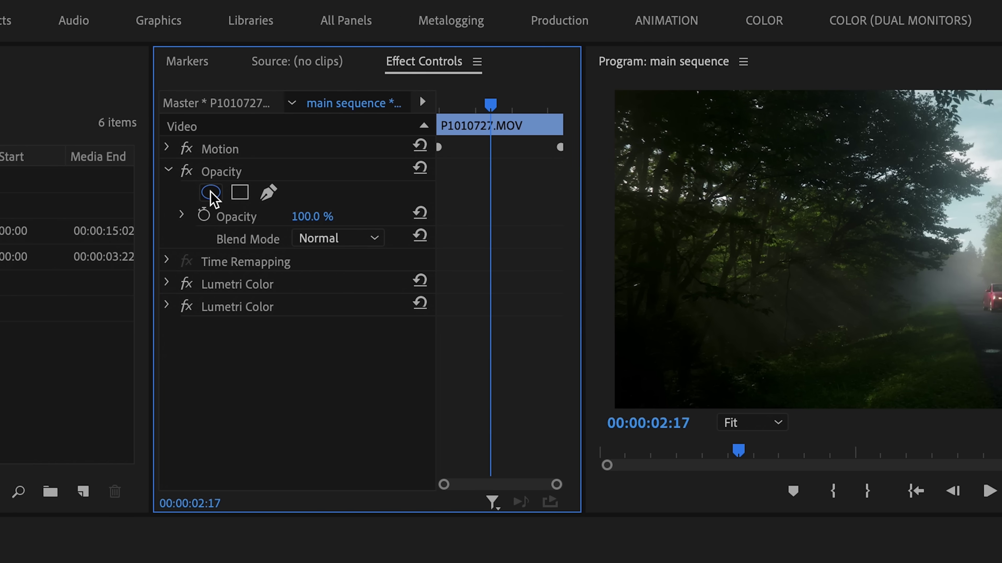
{"action": "left_click", "coordinate": [306, 193]}
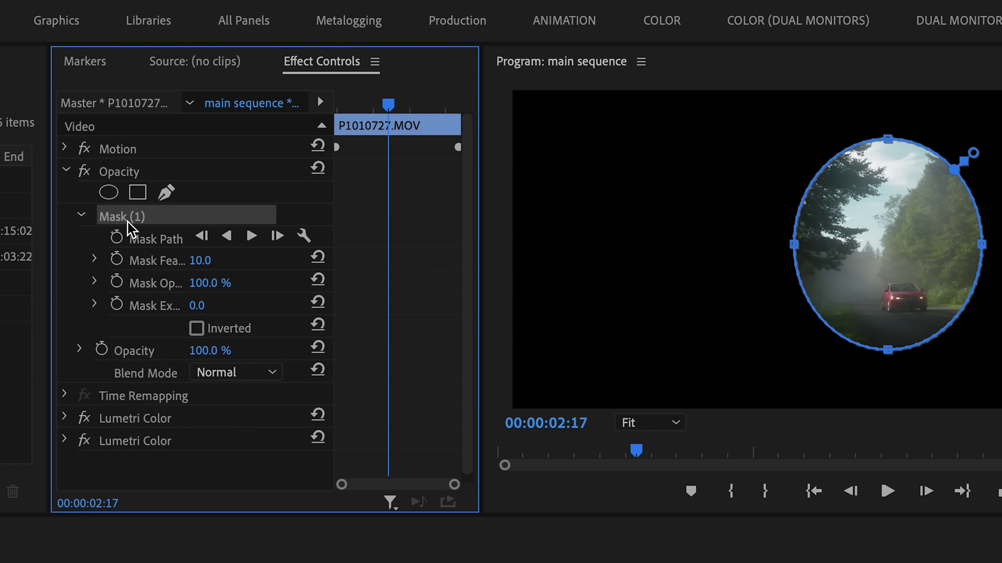
{"action": "left_click", "coordinate": [137, 193]}
{"action": "left_click_drag", "start_coordinate": [885, 234], "coordinate": [681, 178]}
- Draw a closed freehand pen mask around the car and road
{"action": "left_click", "coordinate": [167, 193]}
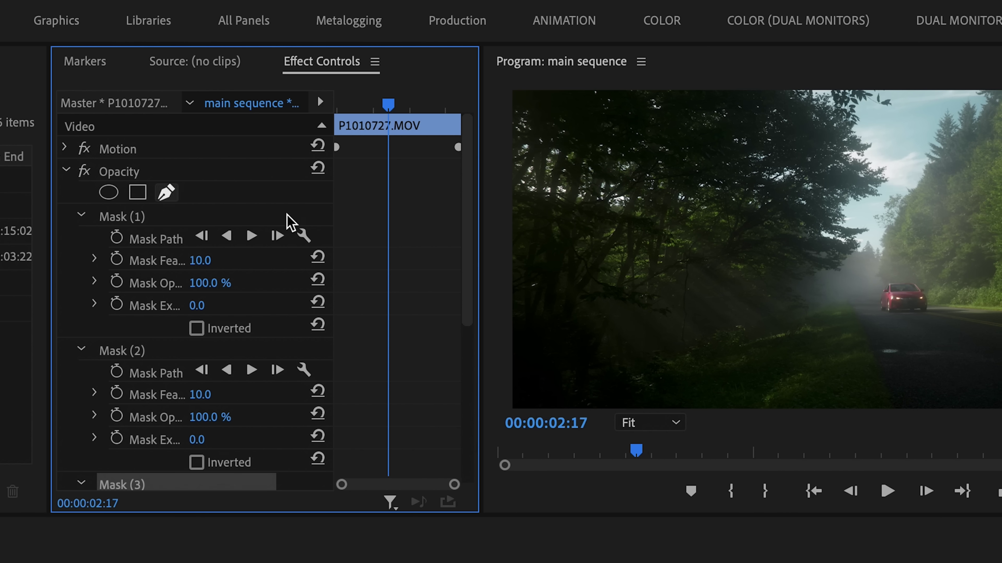
{"action": "left_click", "coordinate": [579, 289]}
{"action": "left_click", "coordinate": [601, 359]}
{"action": "left_click", "coordinate": [765, 369]}
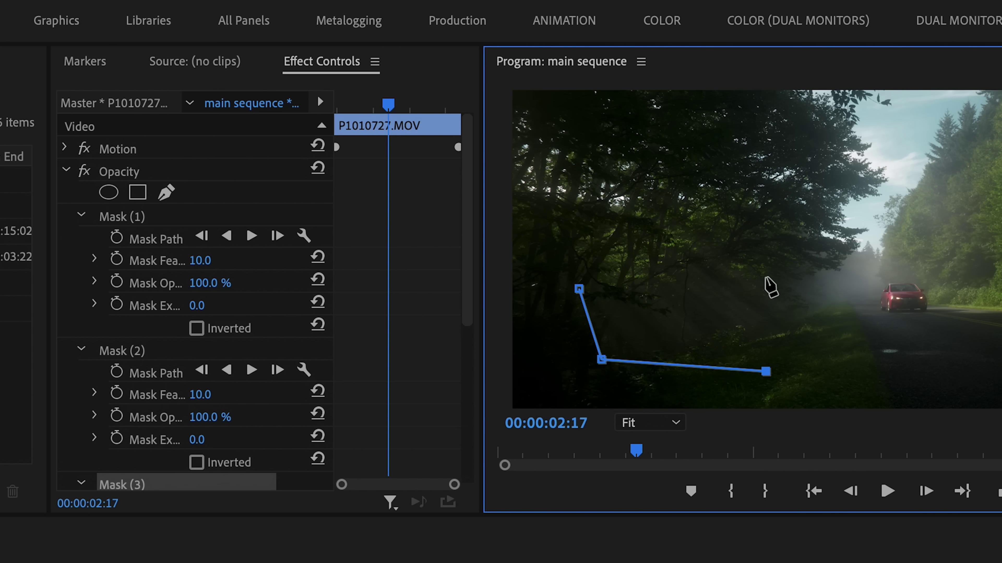
{"action": "left_click", "coordinate": [765, 277]}
{"action": "left_click", "coordinate": [579, 288]}
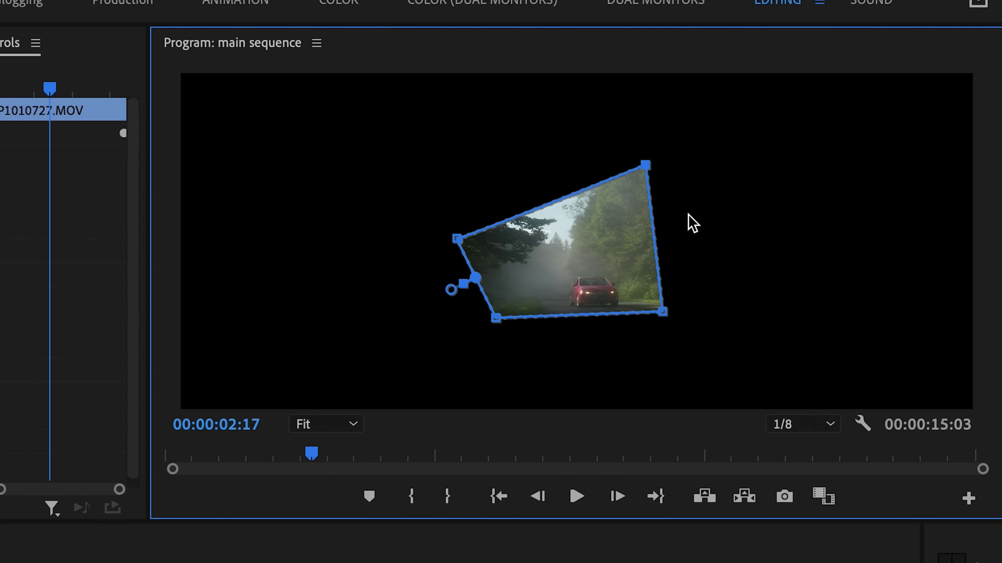
- Curve the mask's bottom-right vertex into a Bezier, then restore it to a sharp corner
{"action": "left_click", "coordinate": [663, 313]}
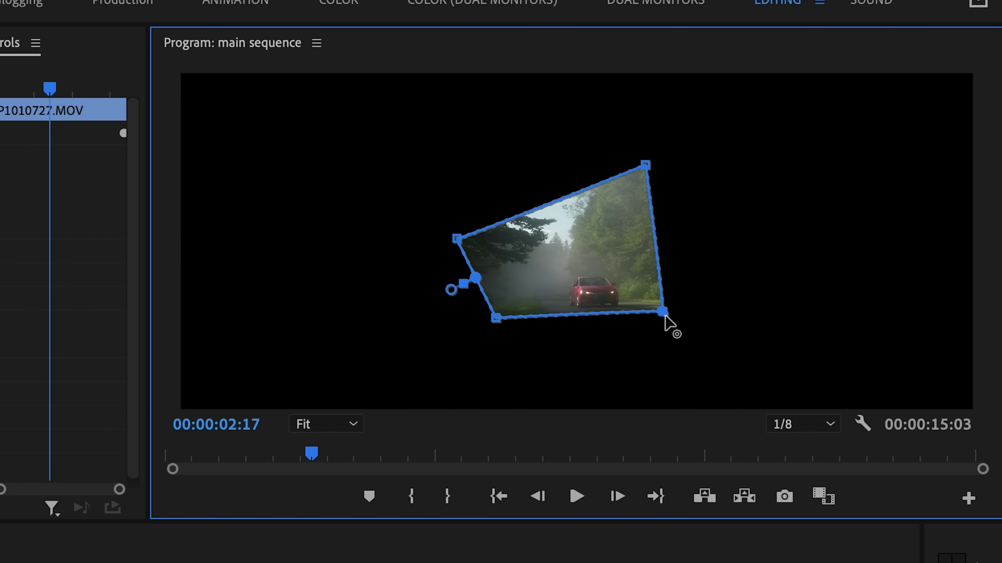
{"action": "left_click_drag", "start_coordinate": [663, 312], "coordinate": [696, 246]}
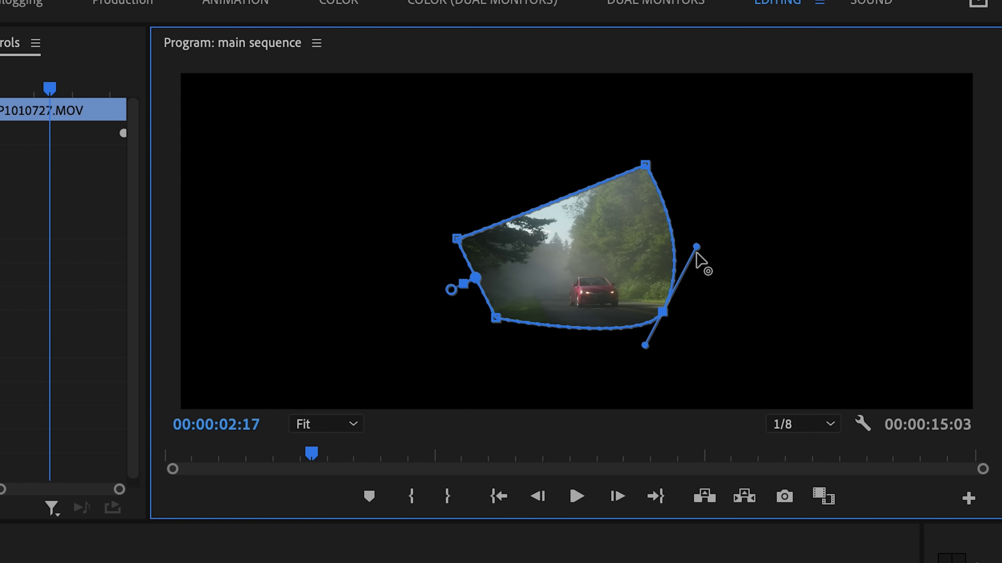
{"action": "left_click", "coordinate": [663, 313], "text": "alt"}
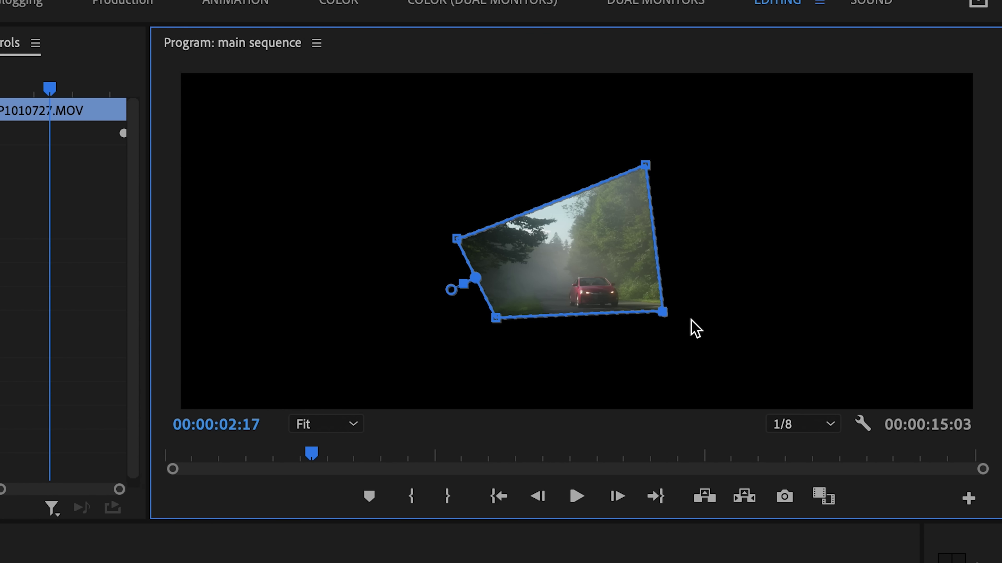
- Drag the mask's two left vertices further left and rotate the mask clockwise
{"action": "left_click_drag", "start_coordinate": [351, 154], "coordinate": [528, 343]}
{"action": "left_click_drag", "start_coordinate": [493, 314], "coordinate": [440, 309]}
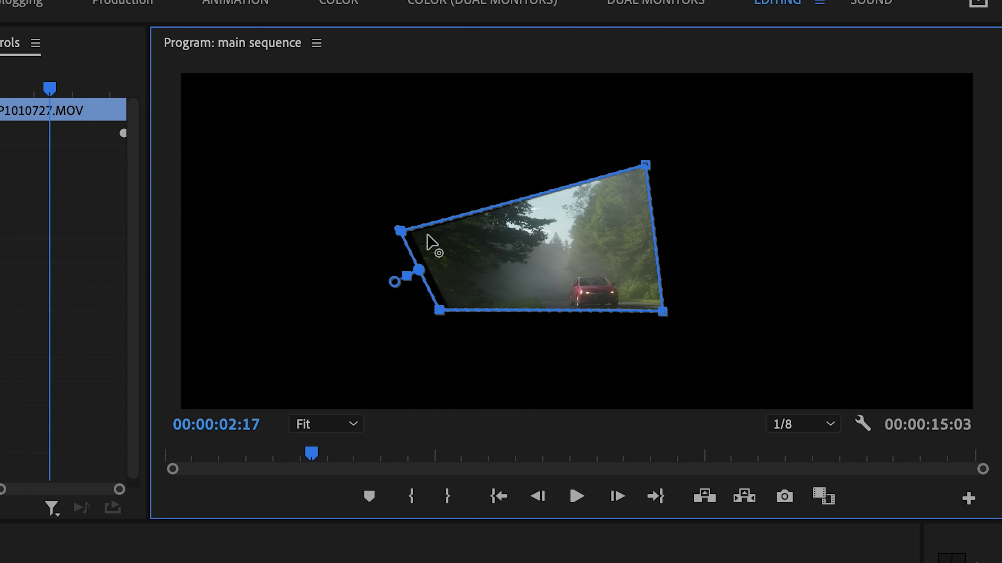
{"action": "left_click_drag", "start_coordinate": [432, 242], "coordinate": [392, 242]}
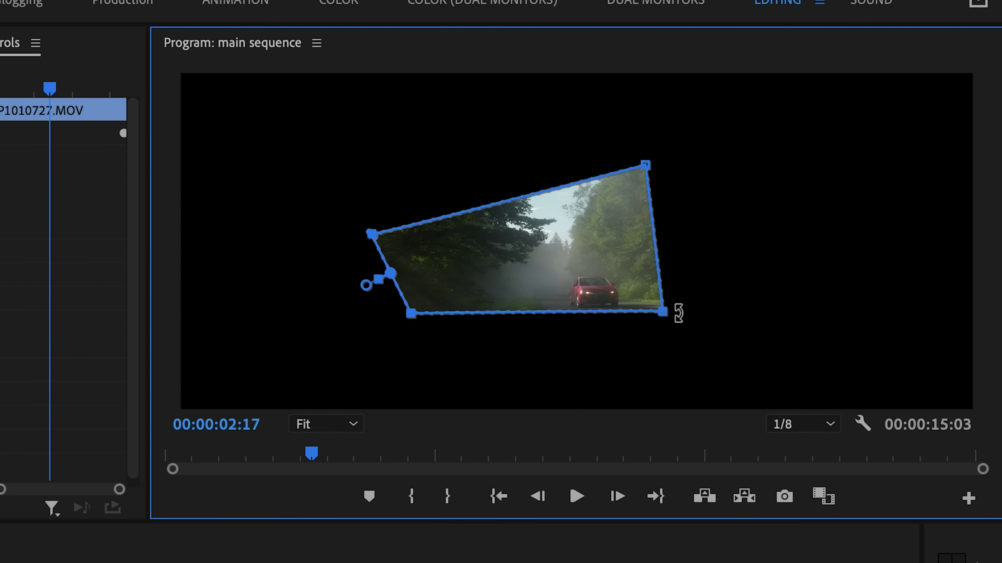
{"action": "left_click_drag", "start_coordinate": [678, 313], "coordinate": [718, 376]}
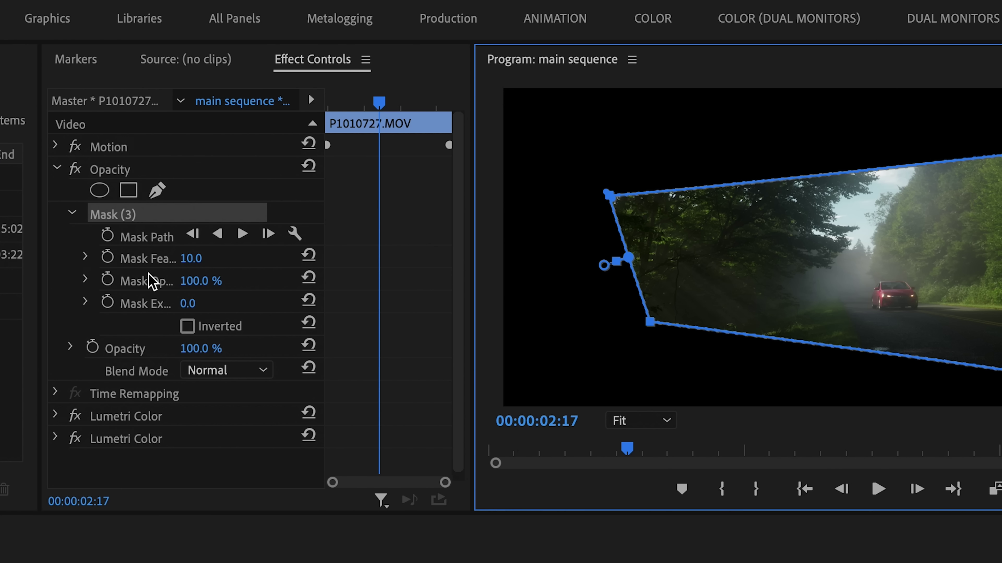
- Set Mask Feather to 386.0, Mask Expansion to -97.0 and Mask Opacity to 99.0 %
{"action": "left_click", "coordinate": [151, 281]}
{"action": "left_click", "coordinate": [154, 259]}
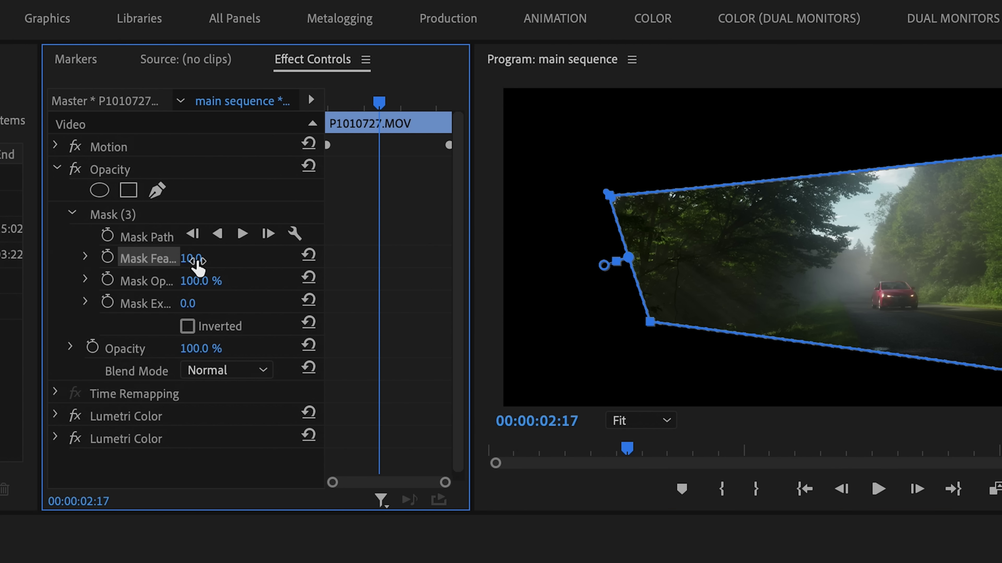
{"action": "left_click_drag", "start_coordinate": [191, 258], "coordinate": [271, 258]}
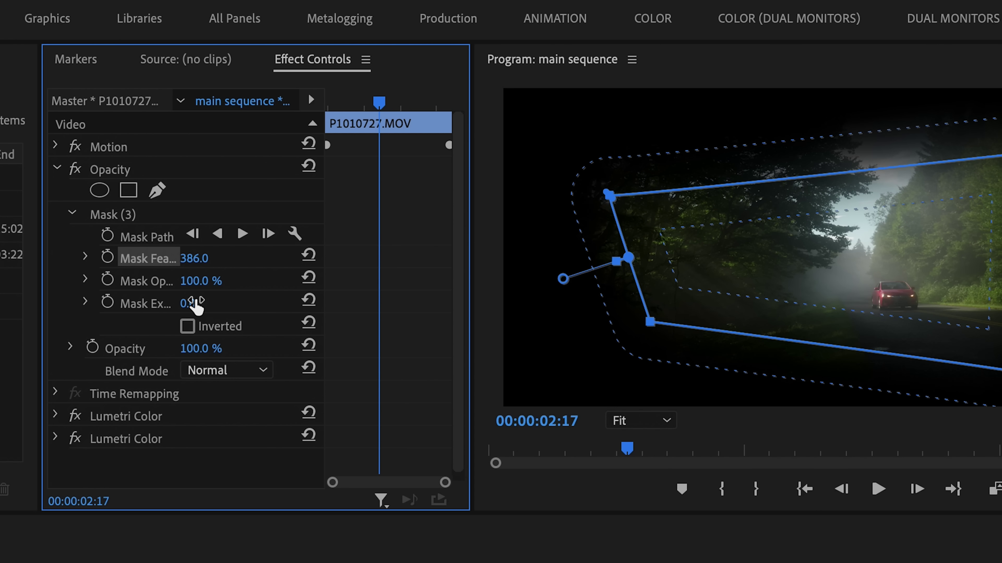
{"action": "mouse_move", "coordinate": [188, 303]}
{"action": "left_mouse_down"}
{"action": "mouse_move", "coordinate": [341, 304]}
{"action": "mouse_move", "coordinate": [169, 304]}
{"action": "left_mouse_up"}
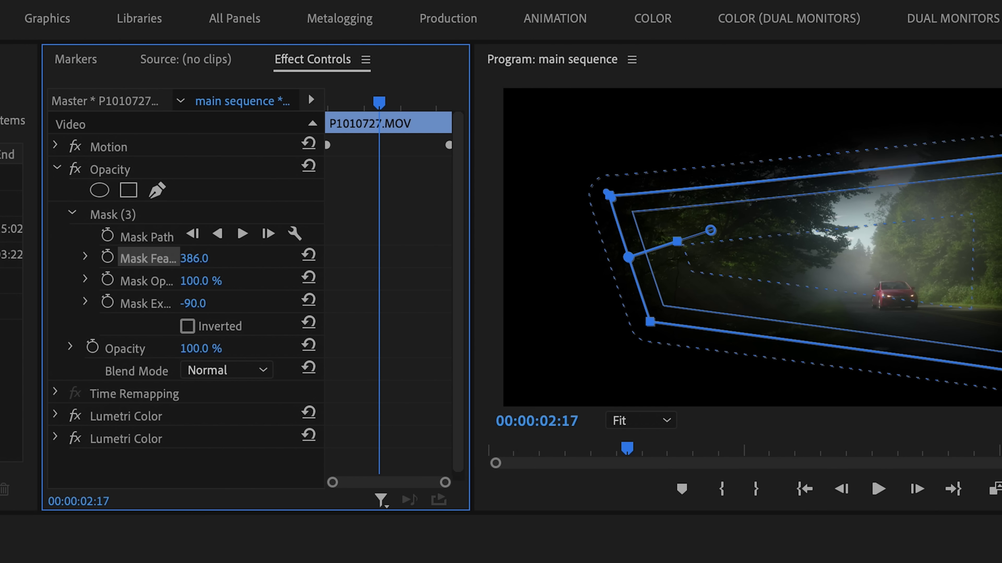
{"action": "left_click_drag", "start_coordinate": [221, 278], "coordinate": [185, 280]}
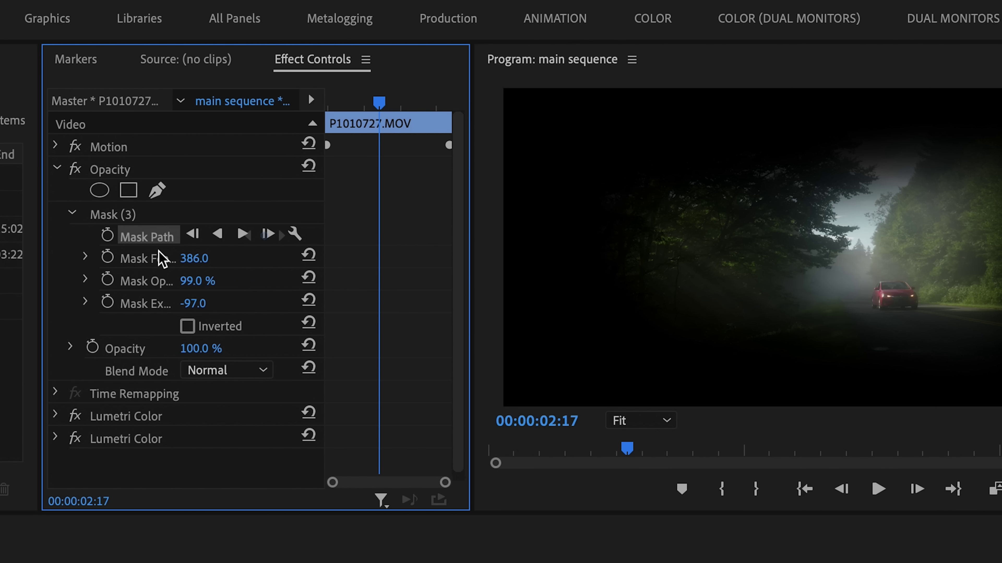
- Keyframe the mask path to slide right by 00:00:03:06, then preview playback
{"action": "left_click", "coordinate": [107, 236]}
{"action": "left_click_drag", "start_coordinate": [371, 102], "coordinate": [417, 103]}
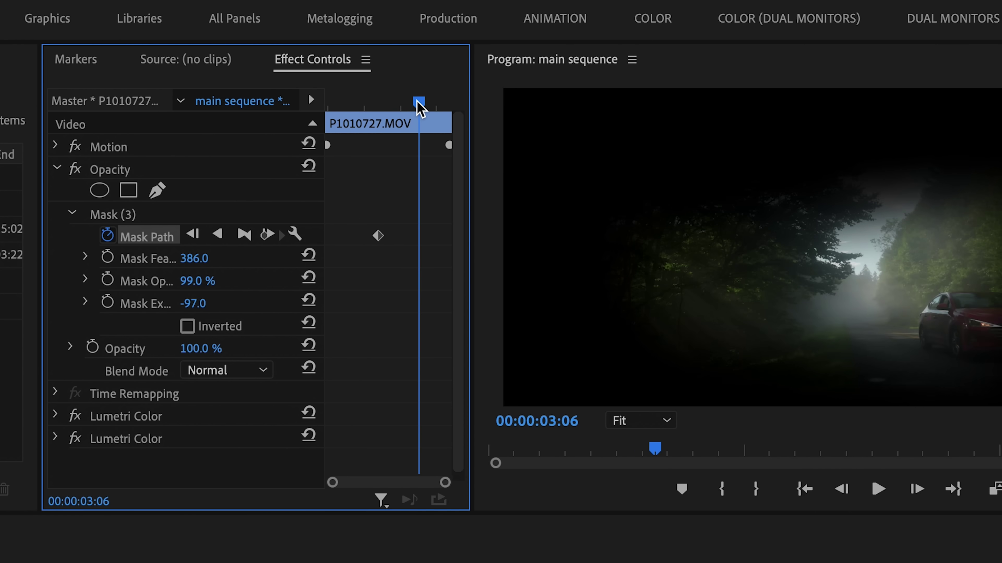
{"action": "left_click", "coordinate": [138, 214]}
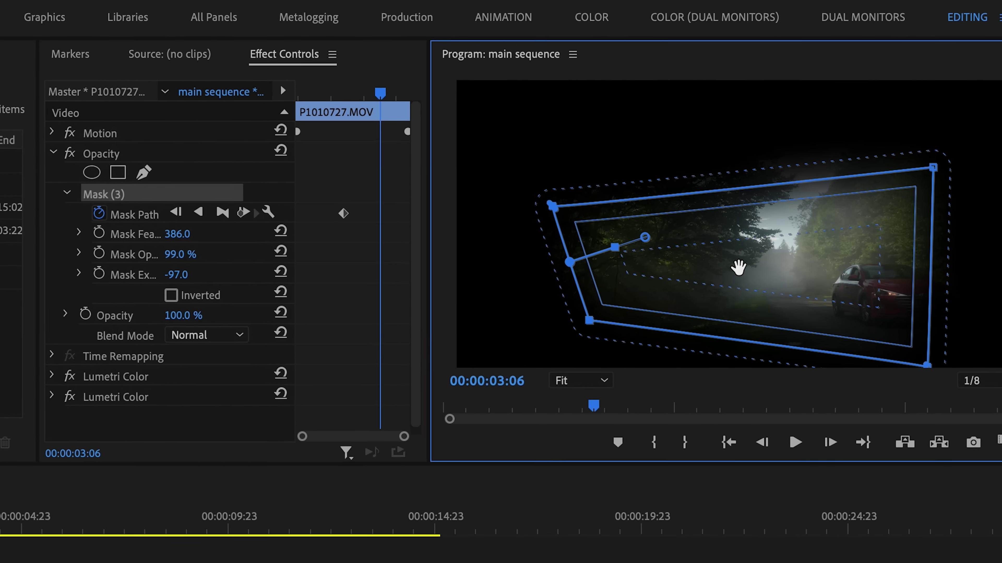
{"action": "left_click_drag", "start_coordinate": [739, 268], "coordinate": [946, 176]}
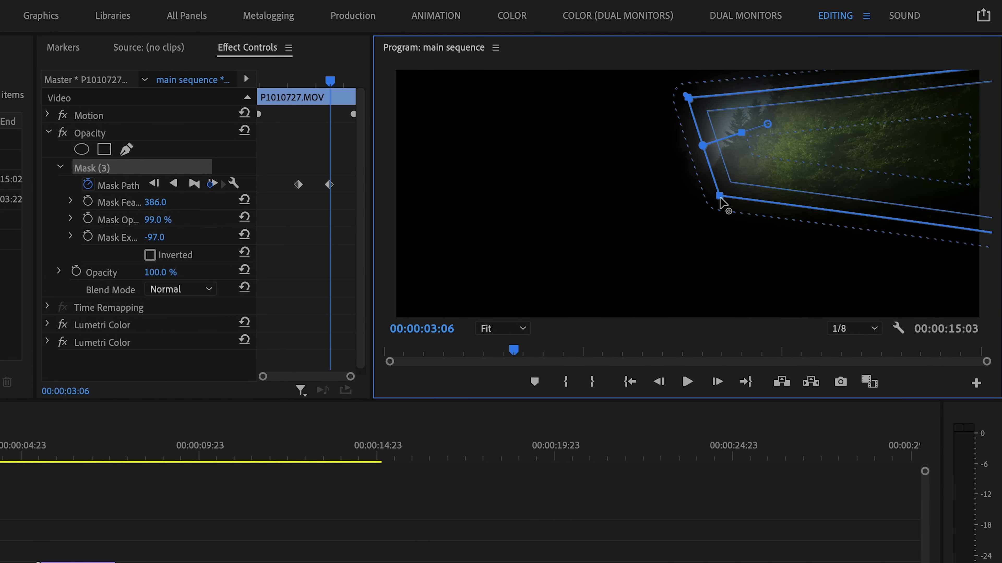
{"action": "left_click_drag", "start_coordinate": [761, 203], "coordinate": [906, 218]}
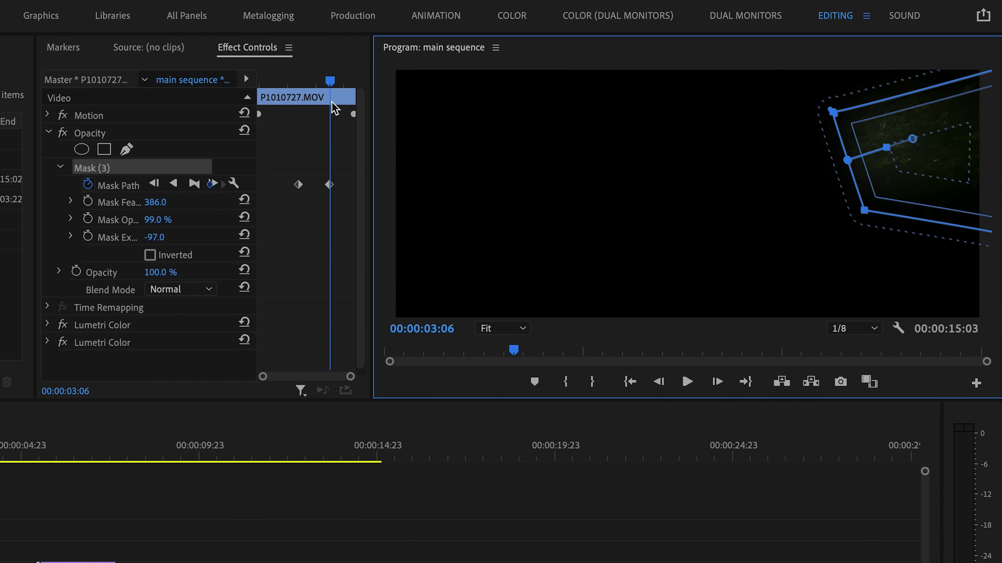
{"action": "left_click_drag", "start_coordinate": [326, 90], "coordinate": [287, 86]}
{"action": "key", "text": "space"}
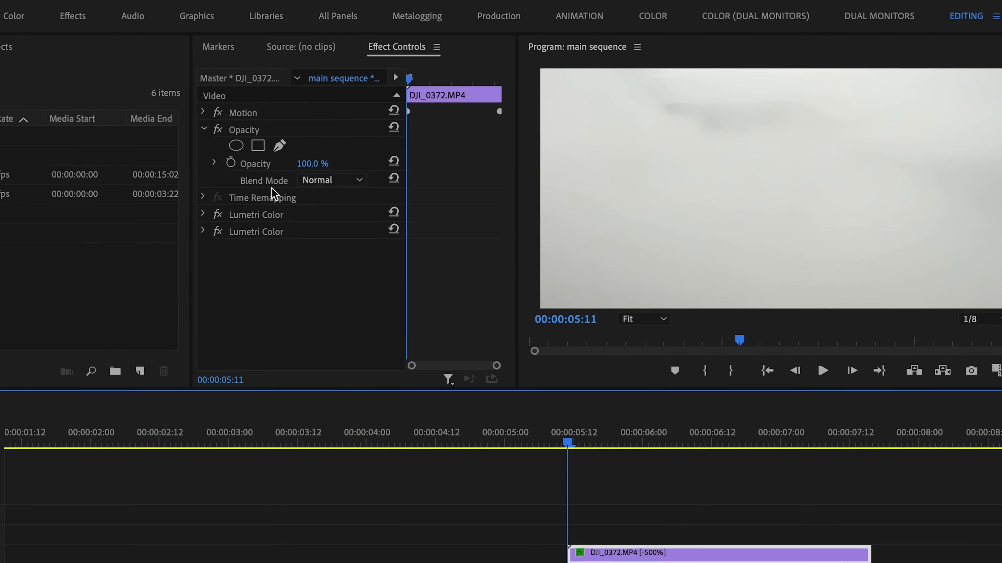
- Add a rectangular opacity mask to the DJI_0372.MP4 clip
{"action": "left_click", "coordinate": [165, 180]}
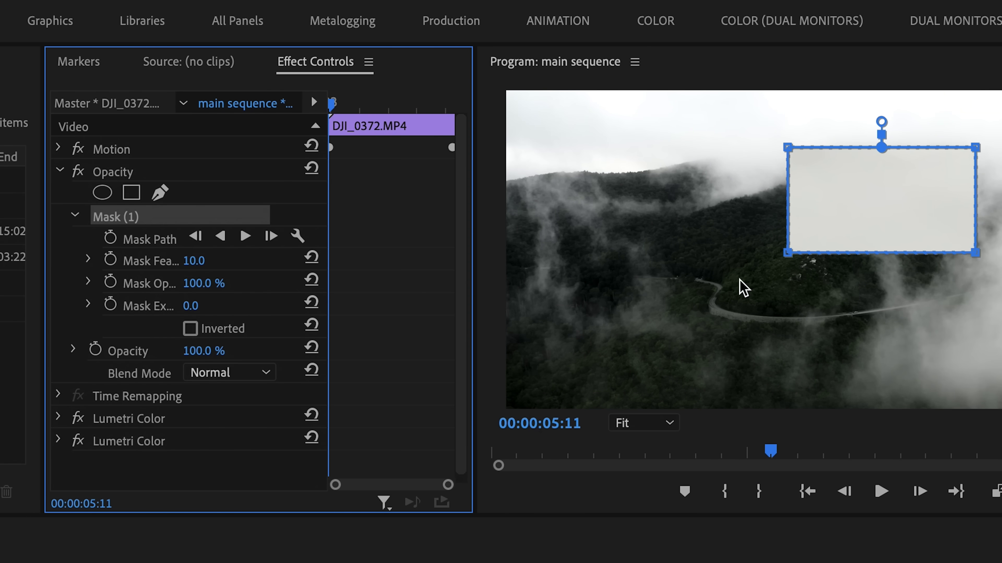
- Enlarge and position the rectangle mask, with feather 1733.0 and expansion 311.0
{"action": "left_click_drag", "start_coordinate": [783, 266], "coordinate": [395, 513]}
{"action": "left_click_drag", "start_coordinate": [565, 267], "coordinate": [722, 338]}
{"action": "left_click_drag", "start_coordinate": [639, 367], "coordinate": [667, 361]}
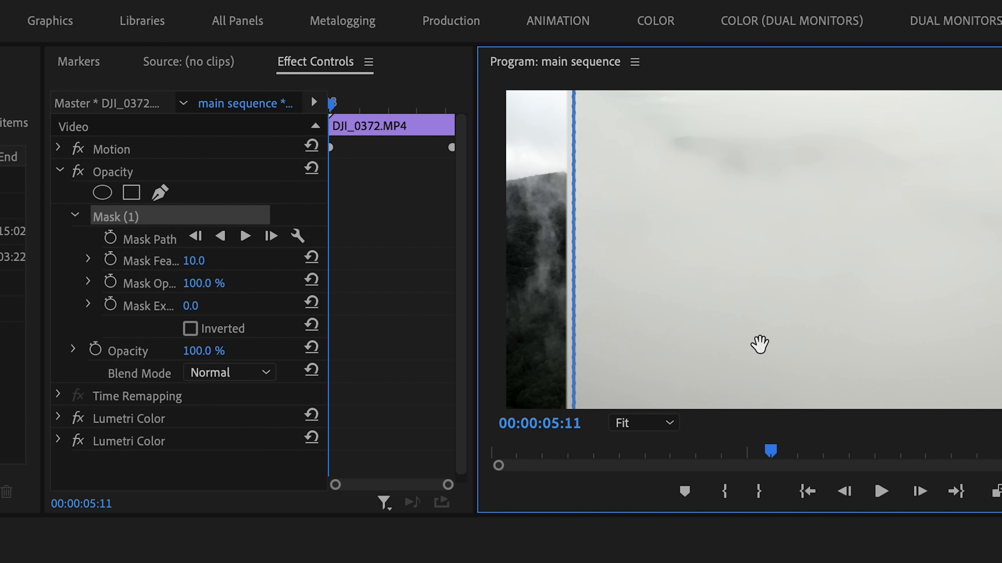
{"action": "left_click_drag", "start_coordinate": [194, 260], "coordinate": [311, 260]}
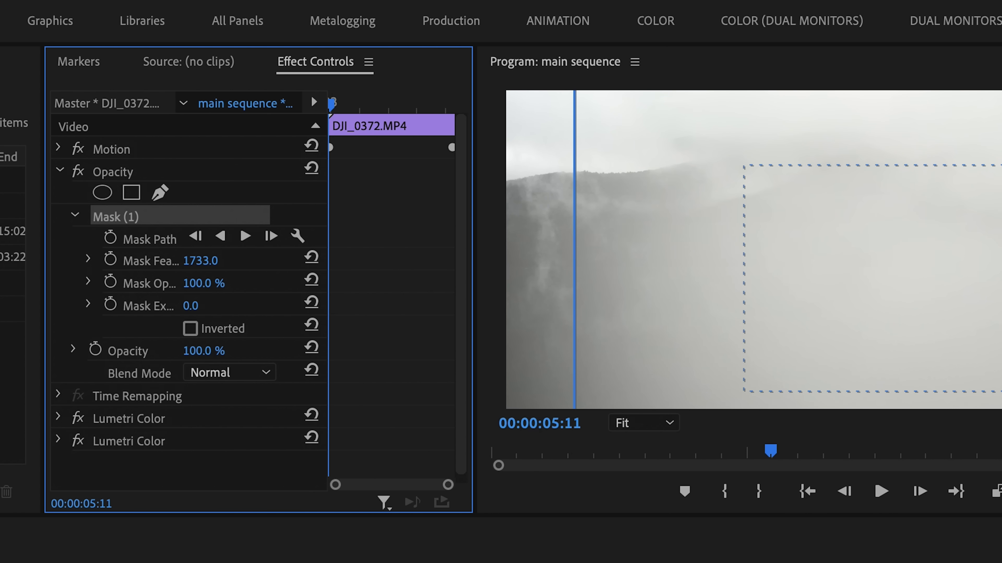
{"action": "left_click_drag", "start_coordinate": [951, 328], "coordinate": [811, 237]}
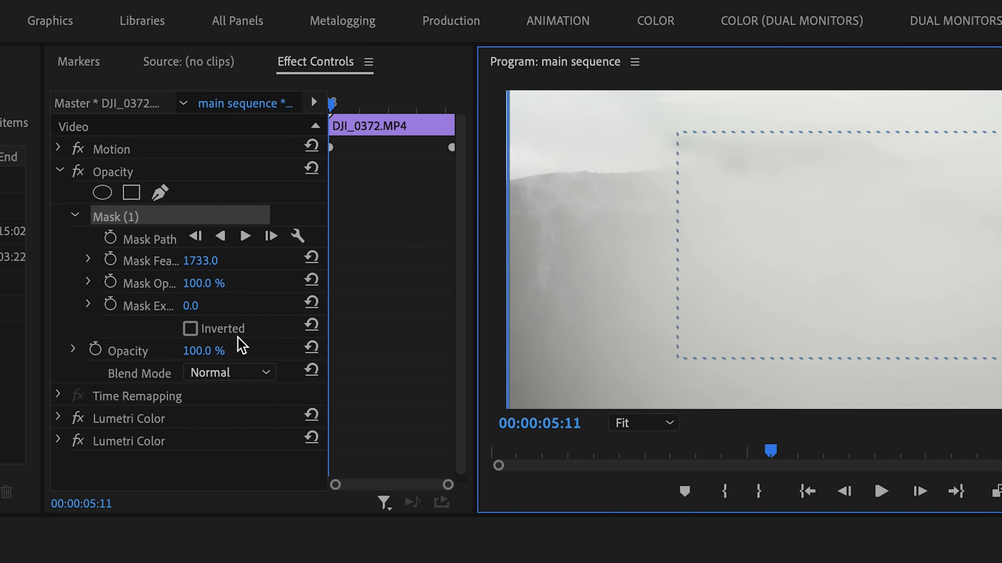
{"action": "left_click_drag", "start_coordinate": [195, 307], "coordinate": [295, 307]}
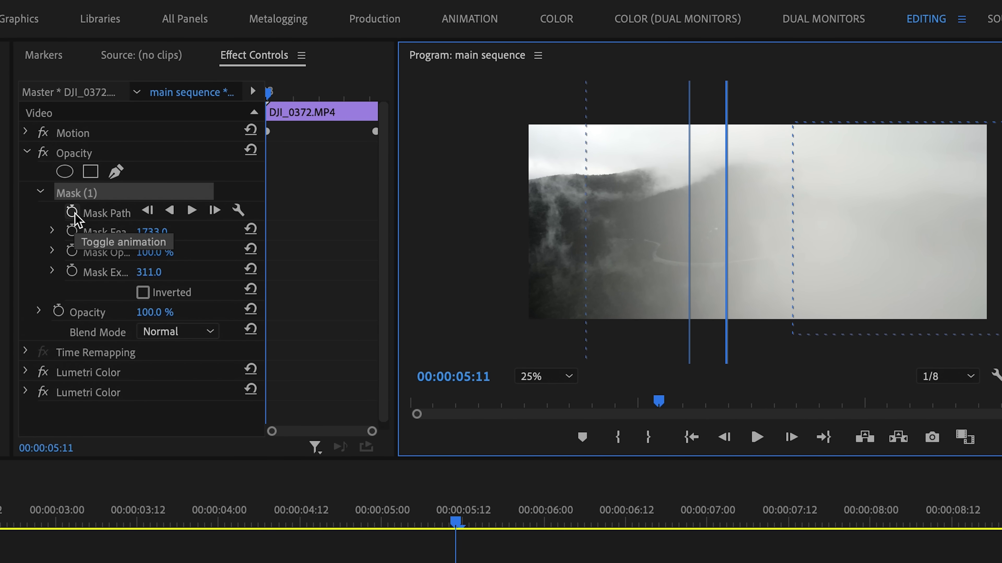
- Keyframe the mask path with the mask moved right, then advance the playhead one frame
{"action": "left_click", "coordinate": [72, 213]}
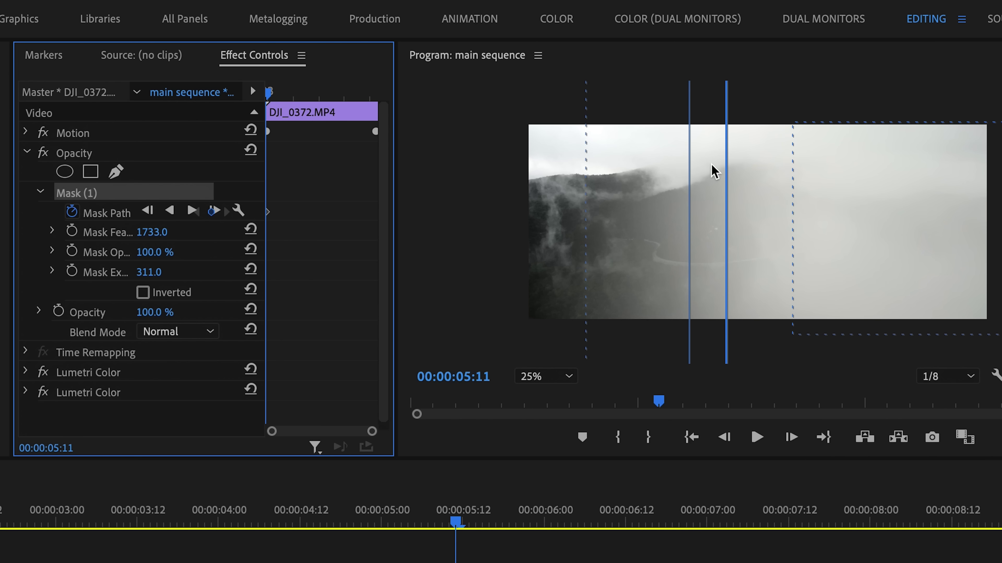
{"action": "left_click_drag", "start_coordinate": [747, 205], "coordinate": [998, 174]}
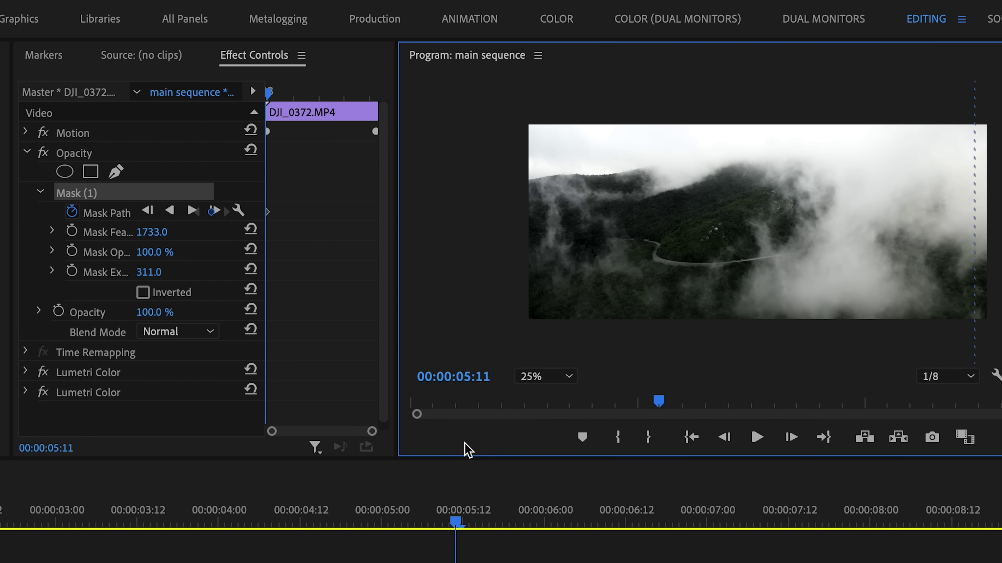
{"action": "left_click", "coordinate": [463, 514]}
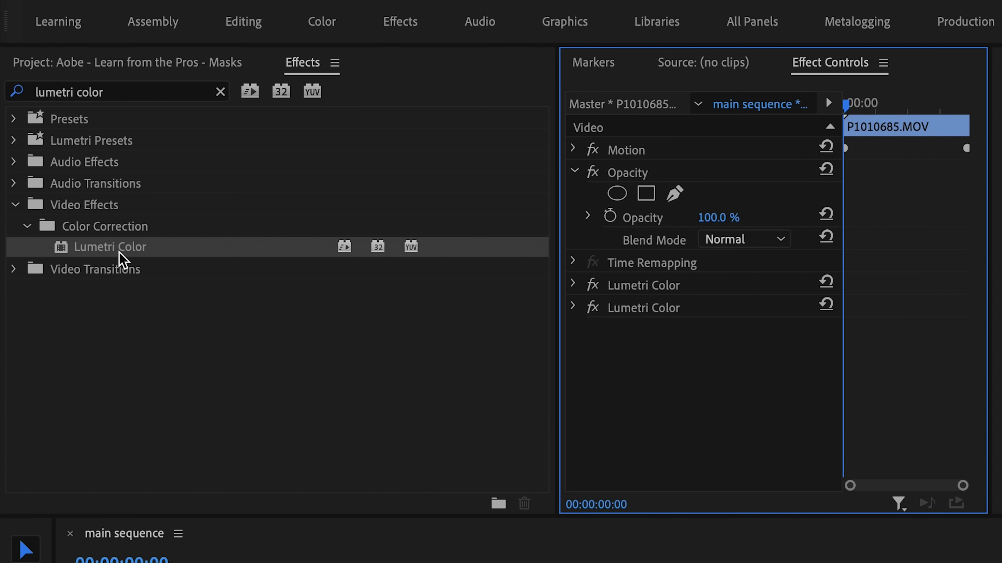
- Drag another Lumetri Color effect onto the P1010685.MOV clip
{"action": "left_click_drag", "start_coordinate": [118, 252], "coordinate": [746, 376]}
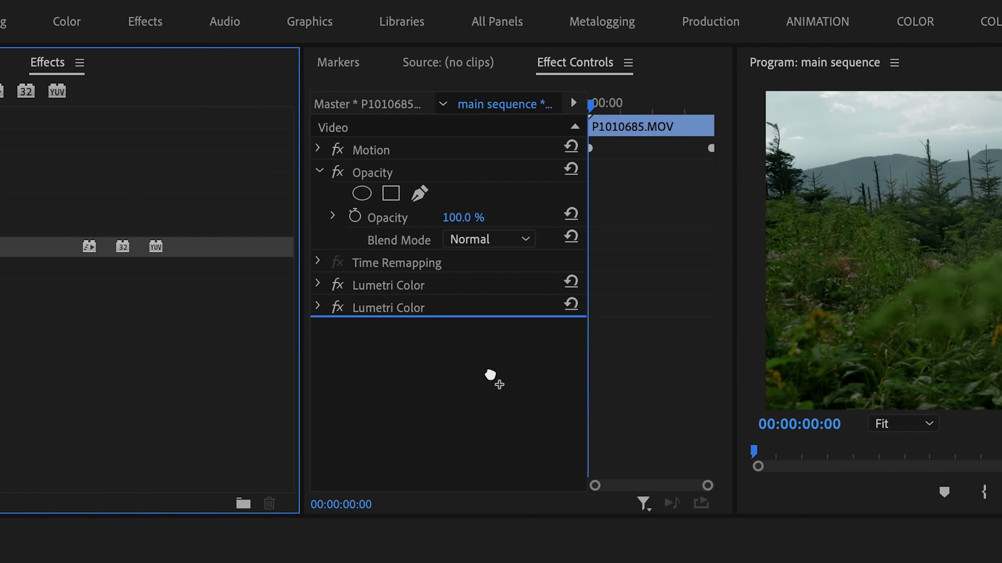
- Place the third Lumetri Color below the others and add a rectangle mask around the two people
{"action": "left_click_drag", "start_coordinate": [490, 377], "coordinate": [414, 340]}
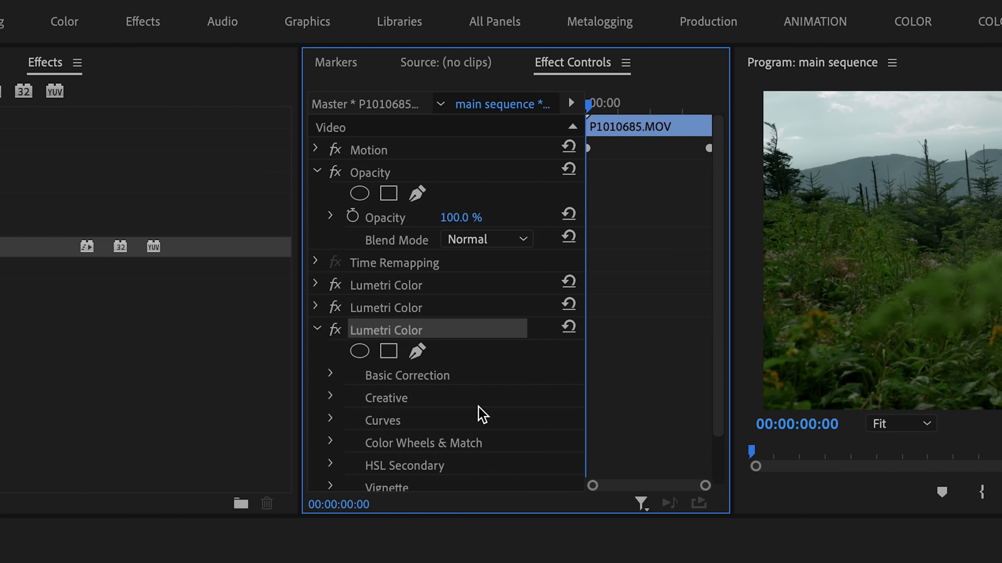
{"action": "scroll", "coordinate": [481, 414], "scroll_direction": "down", "scroll_amount": 2}
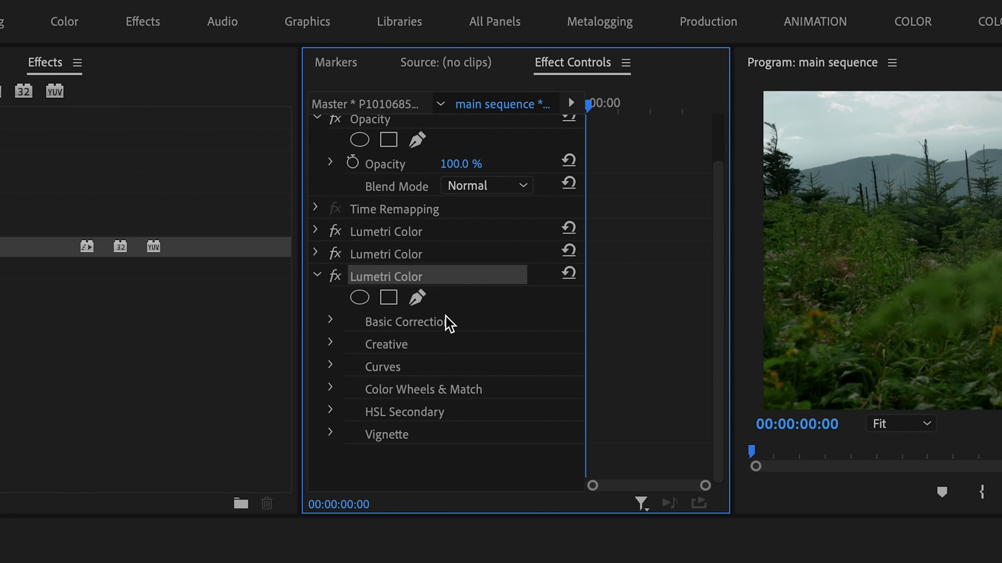
{"action": "left_click", "coordinate": [388, 297]}
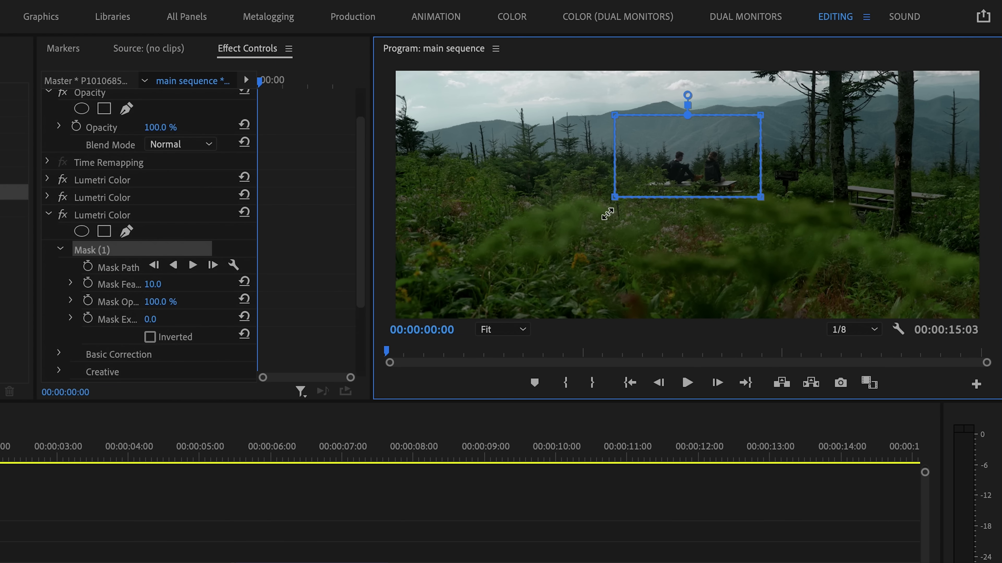
- Widen the third Lumetri Color rectangle mask into a lower-foreground band feathered to 666.0
{"action": "left_click_drag", "start_coordinate": [601, 215], "coordinate": [517, 261]}
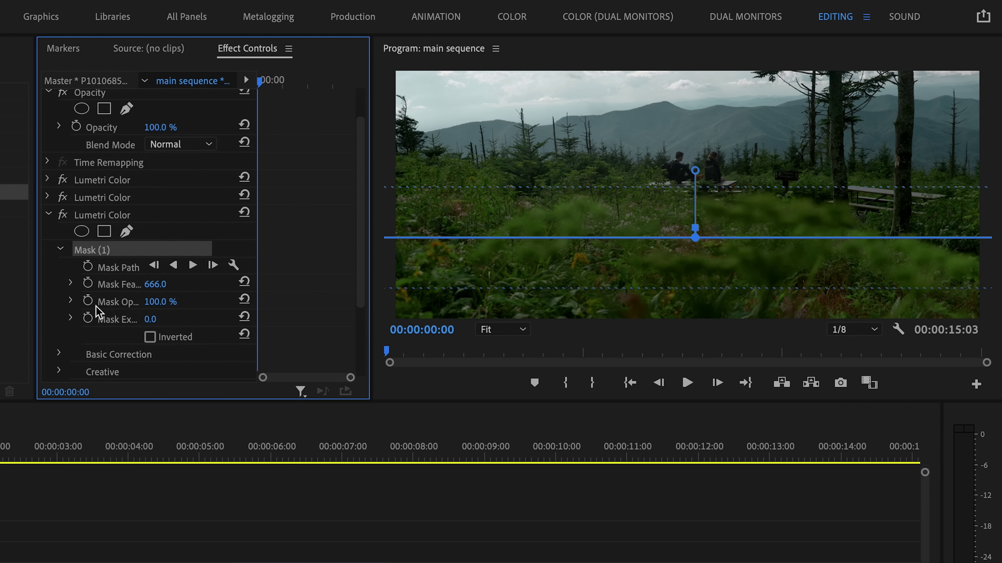
{"action": "scroll", "coordinate": [98, 312], "scroll_direction": "down", "scroll_amount": 3}
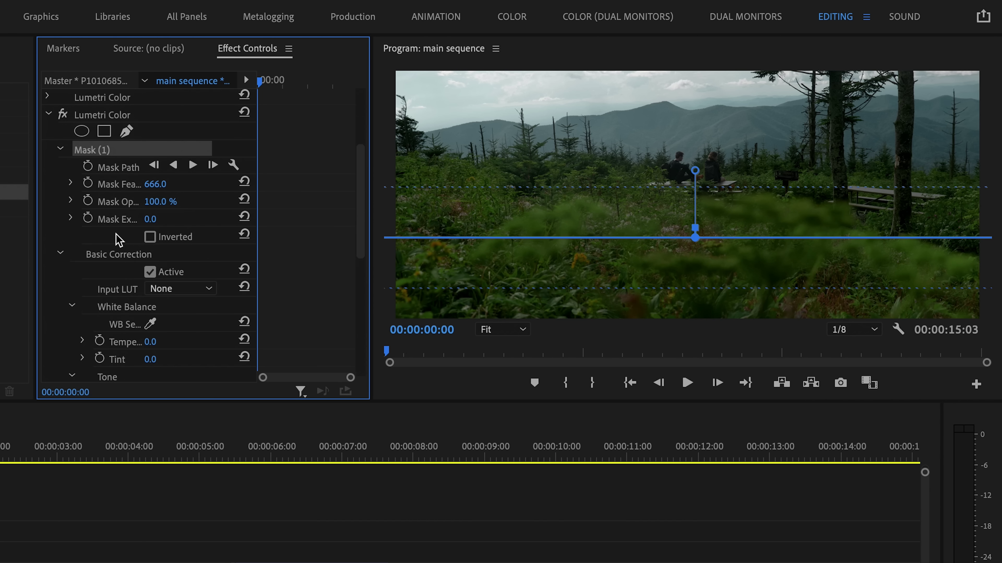
- Lower the masked Exposure in the third Lumetri Color to -1.9 to darken the foreground plants
{"action": "scroll", "coordinate": [119, 239], "scroll_direction": "down", "scroll_amount": 6}
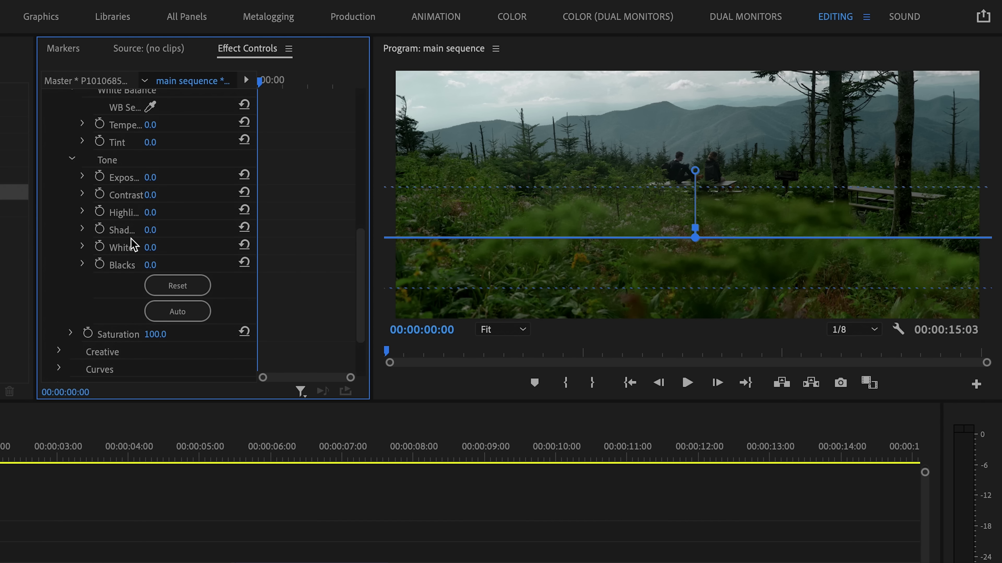
{"action": "left_click_drag", "start_coordinate": [152, 177], "coordinate": [142, 178]}
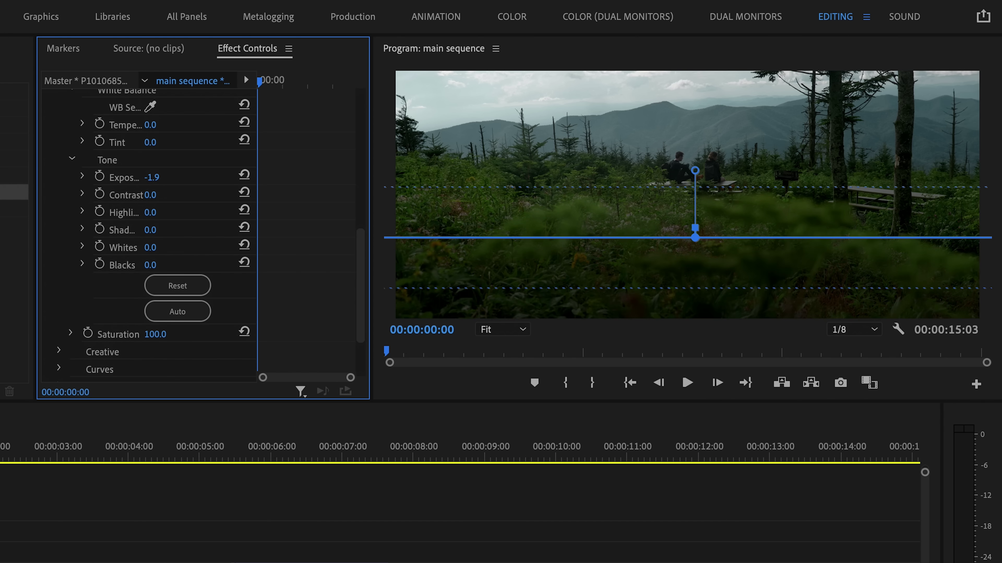